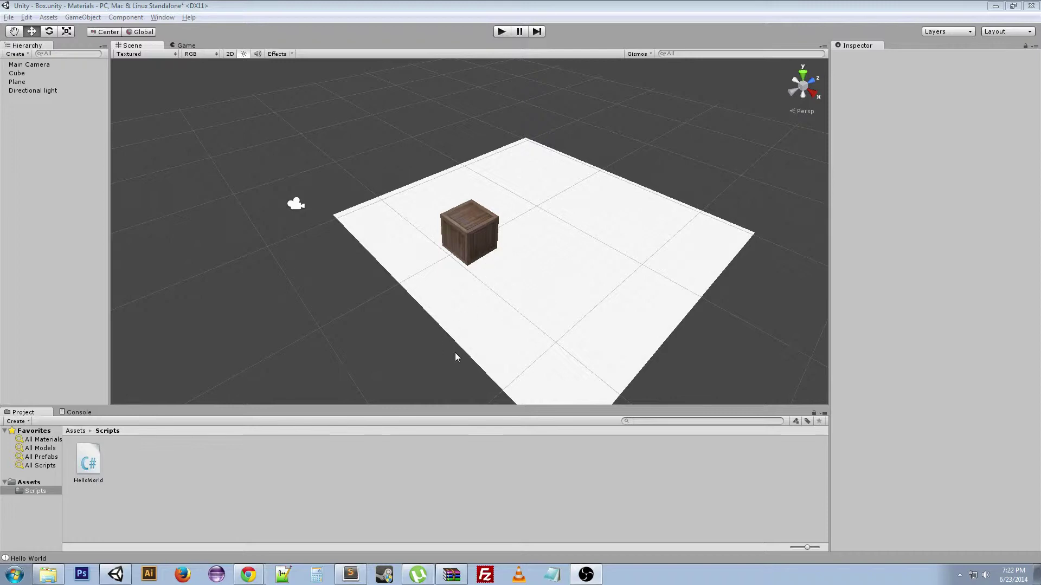
# - Duplicate the wooden cube three times and slide the copies apart along X and Z
pyautogui.keyDown('alt'); pyautogui.moveTo(404, 363); pyautogui.dragTo(404, 341); pyautogui.keyUp('alt')
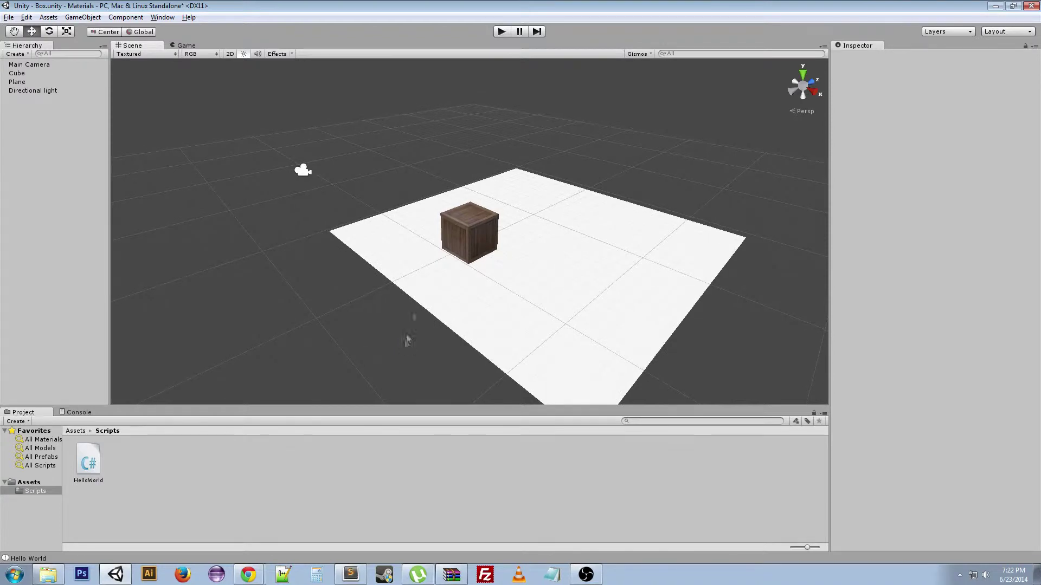
pyautogui.click(448, 248)
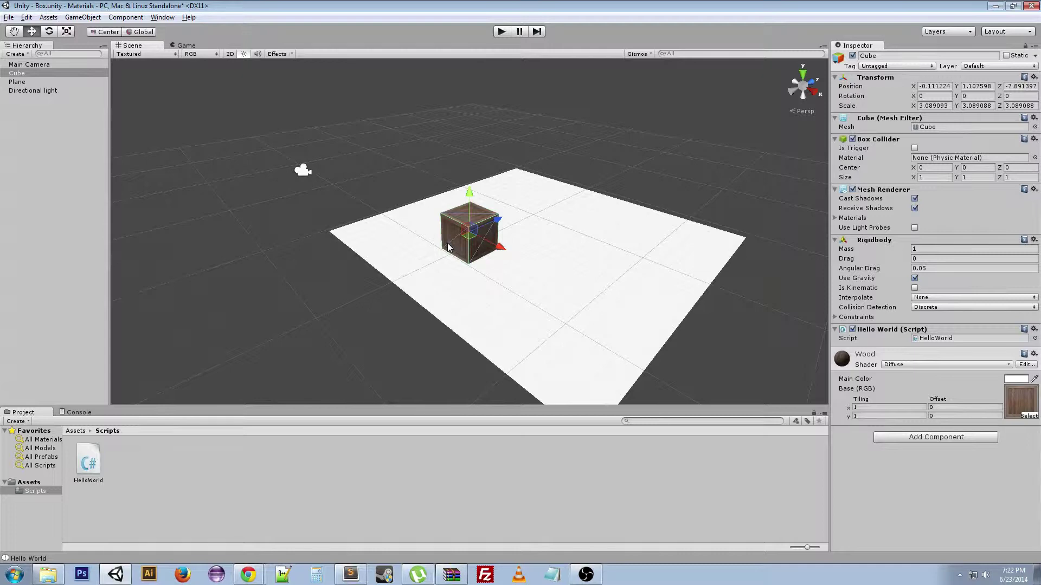
pyautogui.keyDown('alt'); pyautogui.moveTo(513, 283); pyautogui.dragTo(490, 354); pyautogui.keyUp('alt')
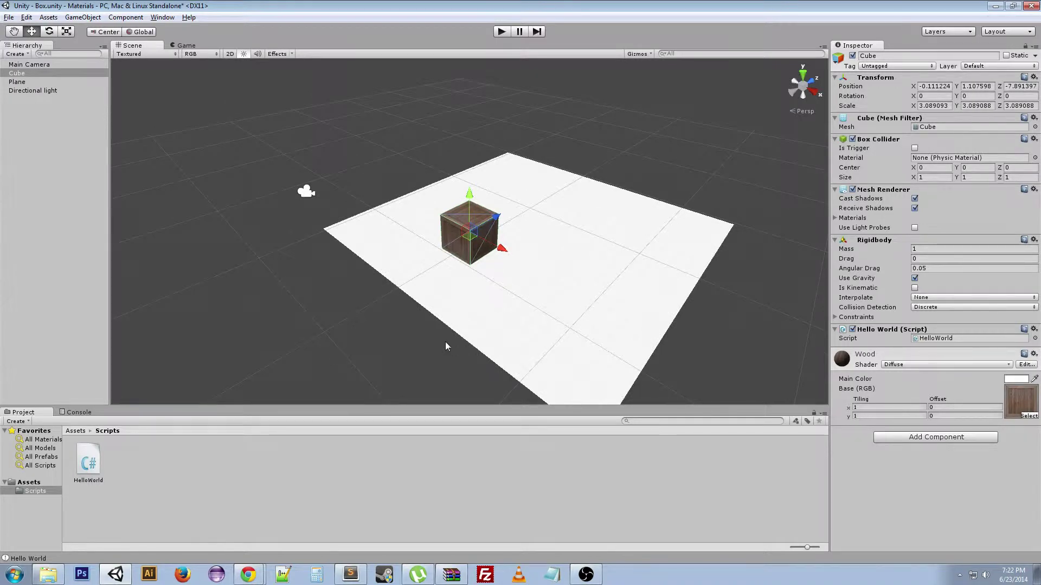
pyautogui.hotkey('ctrl', 'd')
pyautogui.moveTo(502, 248); pyautogui.dragTo(558, 318)
pyautogui.hotkey('ctrl', 'd')
pyautogui.moveTo(576, 260); pyautogui.dragTo(570, 208)
pyautogui.hotkey('ctrl', 'd')
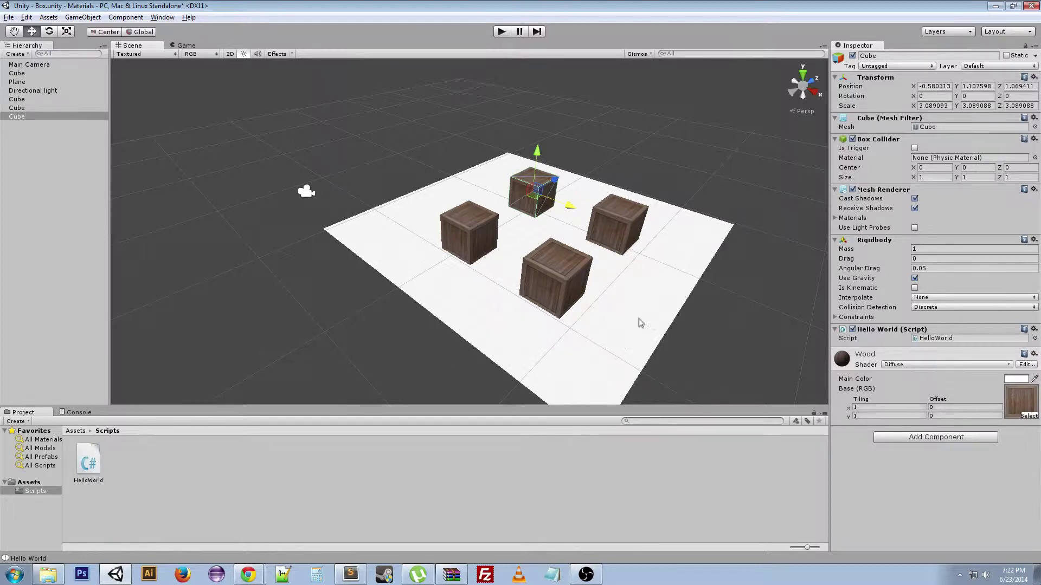
pyautogui.keyDown('alt'); pyautogui.moveTo(640, 319); pyautogui.dragTo(596, 301); pyautogui.keyUp('alt')
# - Switch to the Scale tool with R and select the cubes in turn
pyautogui.click(469, 240)
pyautogui.press('r')
pyautogui.click(534, 267)
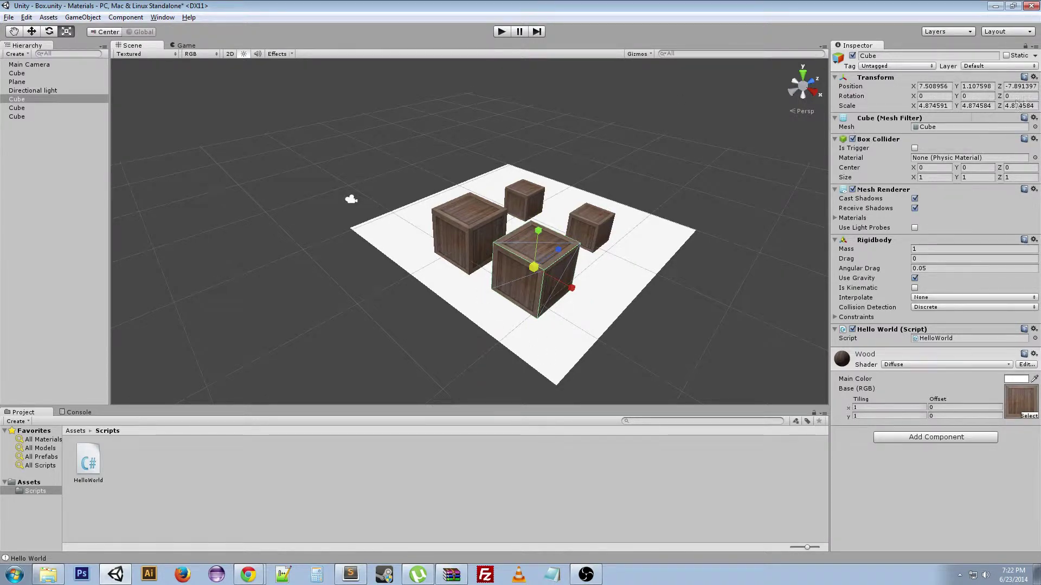
pyautogui.click(547, 271)
pyautogui.click(547, 267)
pyautogui.keyDown('alt'); pyautogui.moveTo(683, 271); pyautogui.dragTo(599, 259); pyautogui.keyUp('alt')
# - Enlarge the back and right cubes uniformly, then delete one extra cube
pyautogui.click(599, 259)
pyautogui.click(561, 211)
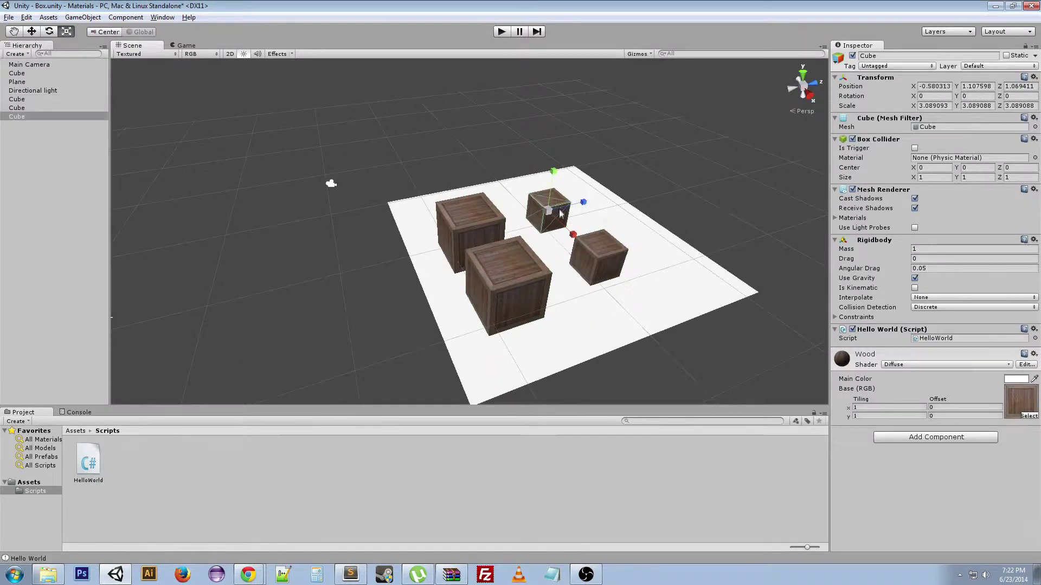
pyautogui.moveTo(549, 213); pyautogui.dragTo(570, 204)
pyautogui.click(598, 258)
pyautogui.moveTo(598, 258); pyautogui.dragTo(624, 255)
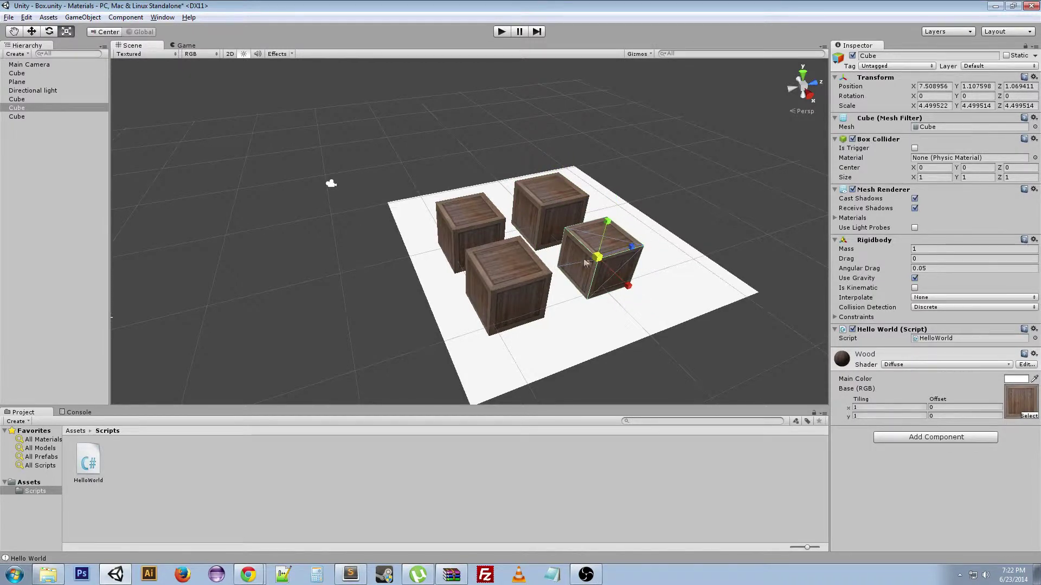
pyautogui.keyDown('alt'); pyautogui.moveTo(394, 309); pyautogui.dragTo(557, 314); pyautogui.keyUp('alt')
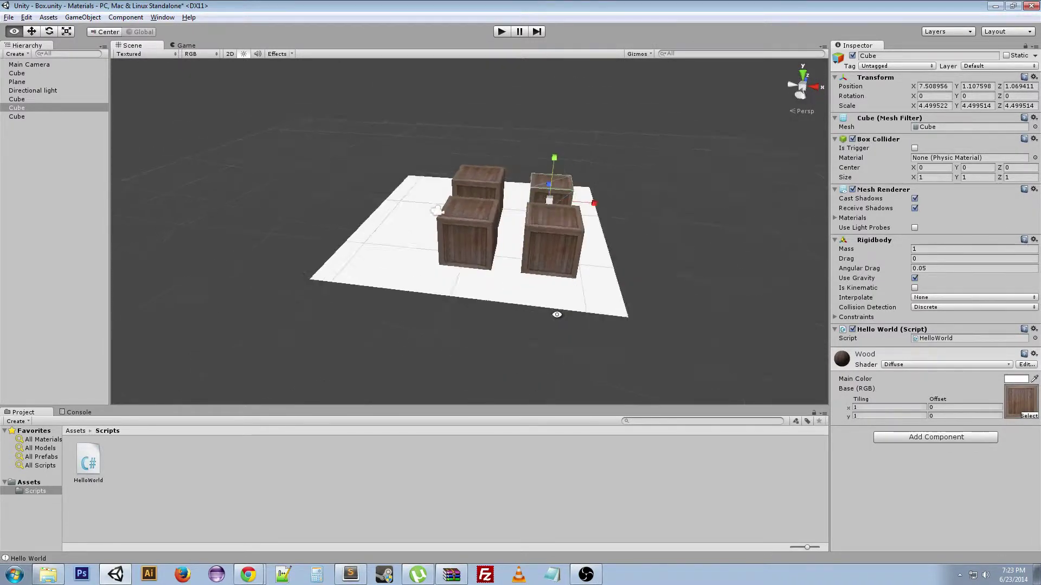
pyautogui.keyDown('alt'); pyautogui.moveTo(560, 386); pyautogui.dragTo(425, 330); pyautogui.keyUp('alt')
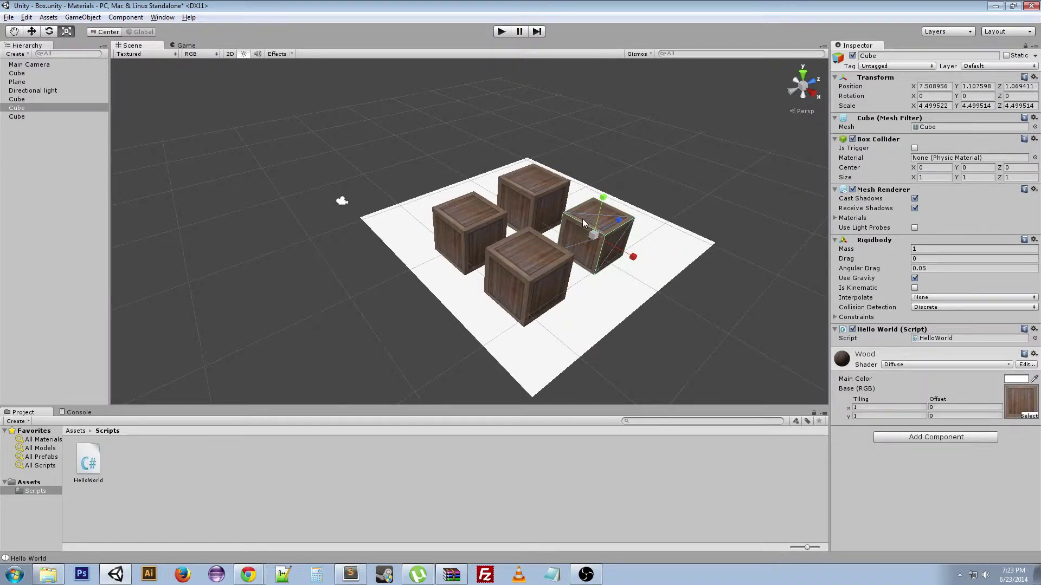
pyautogui.press('Delete')
# - Delete the remaining extra cubes and shrink the last one to about 3.52 scale
pyautogui.click(538, 194)
pyautogui.press('Delete')
pyautogui.click(528, 271)
pyautogui.press('Delete')
pyautogui.click(480, 230)
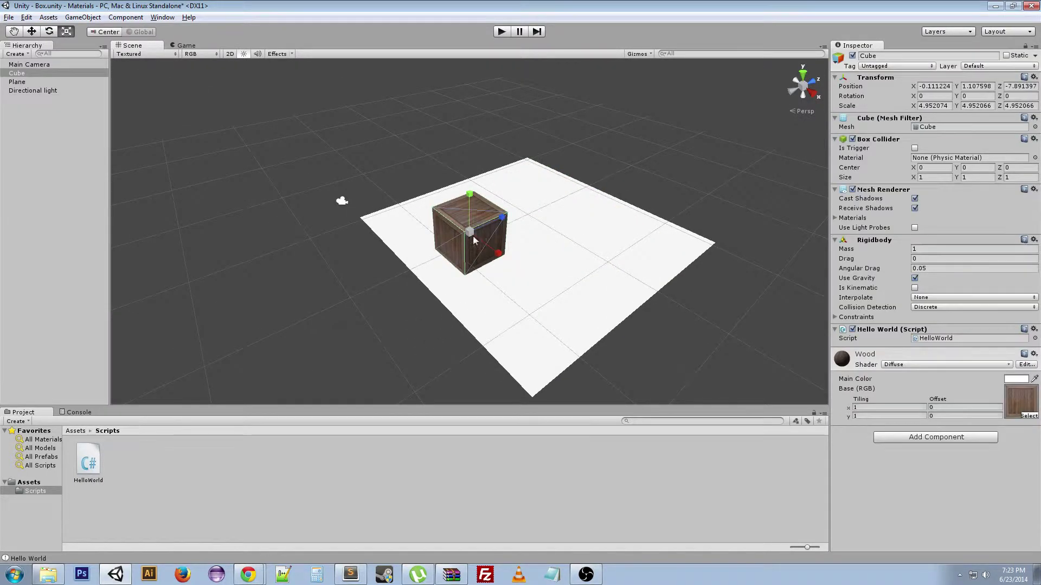
pyautogui.moveTo(473, 236); pyautogui.dragTo(454, 238)
pyautogui.keyDown('alt'); pyautogui.moveTo(501, 302); pyautogui.dragTo(472, 357); pyautogui.keyUp('alt')
# - Create a folder named 'Prefabs' under Scripts and open it
pyautogui.rightClick(163, 488)
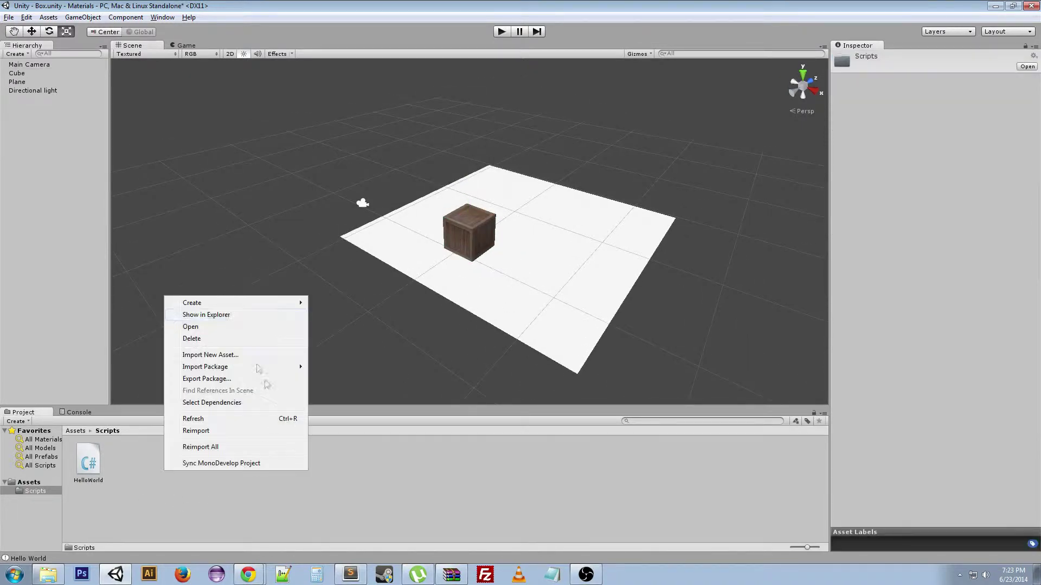
pyautogui.moveTo(230, 306)
pyautogui.click(321, 305)
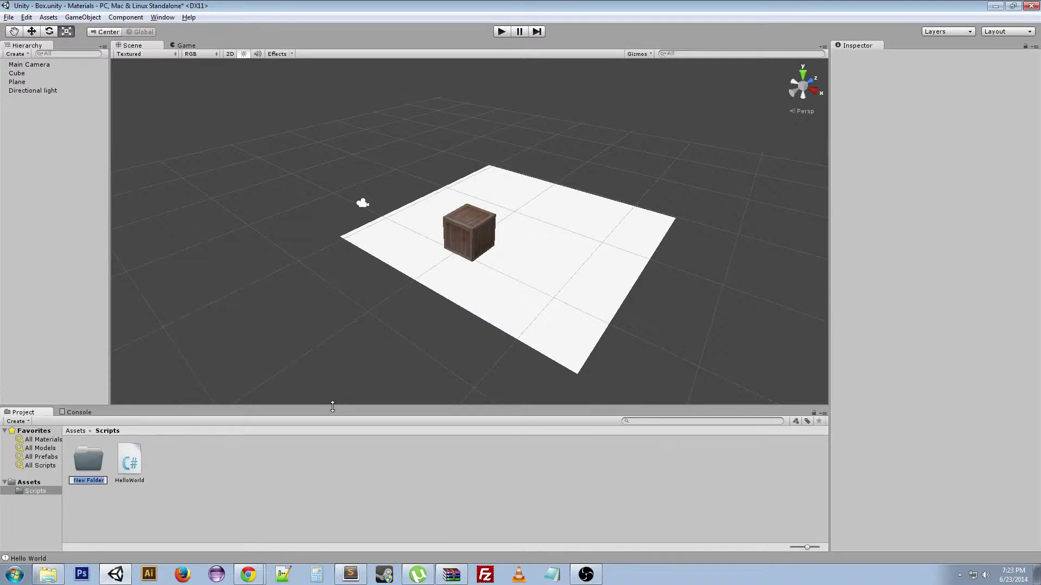
pyautogui.write('Prefabs')
pyautogui.press('Return')
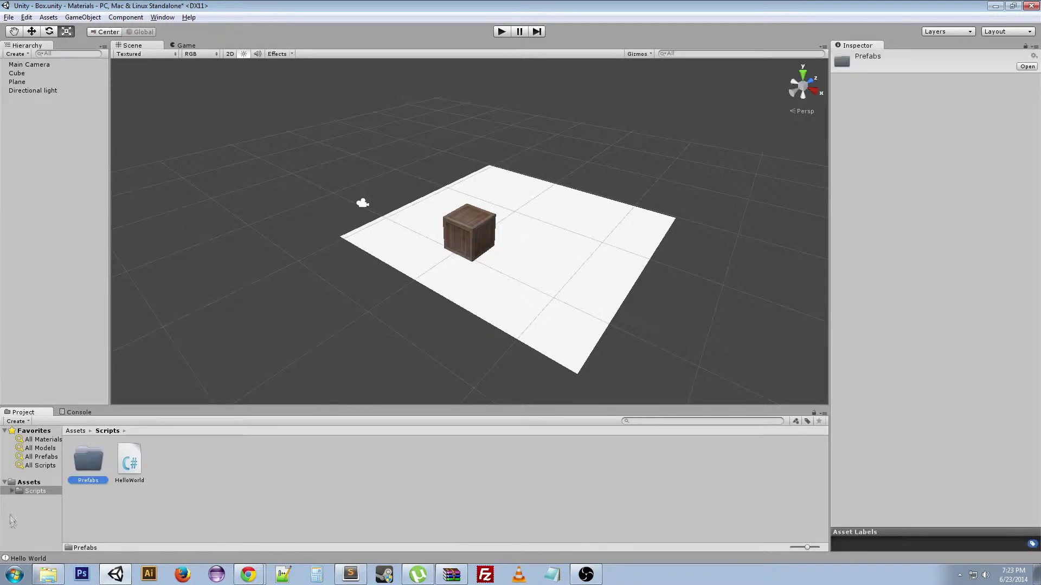
pyautogui.doubleClick(97, 464)
# - Create an empty prefab named 'Box' inside the Prefabs folder
pyautogui.rightClick(184, 460)
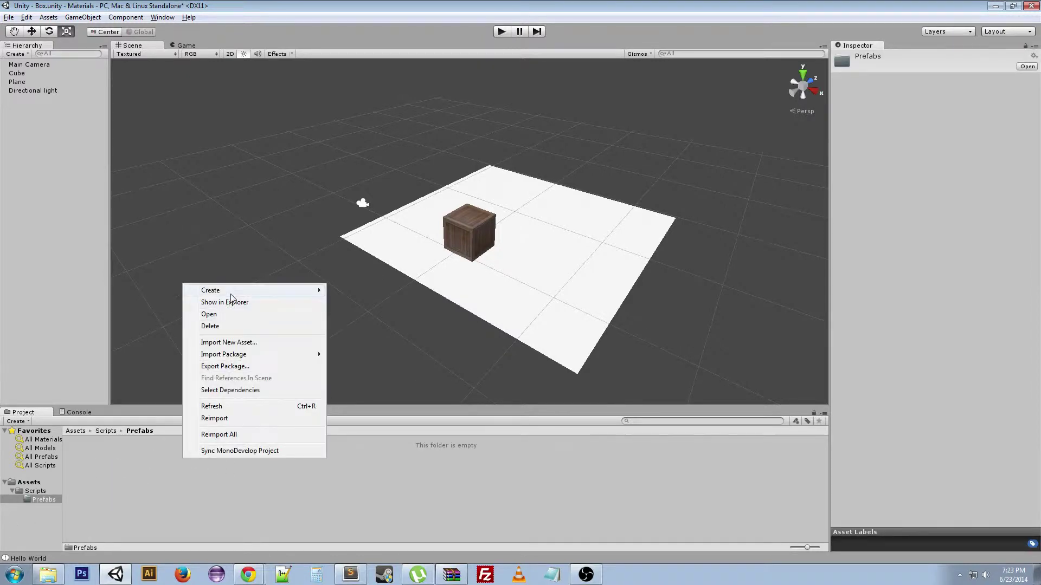
pyautogui.moveTo(249, 292)
pyautogui.click(372, 371)
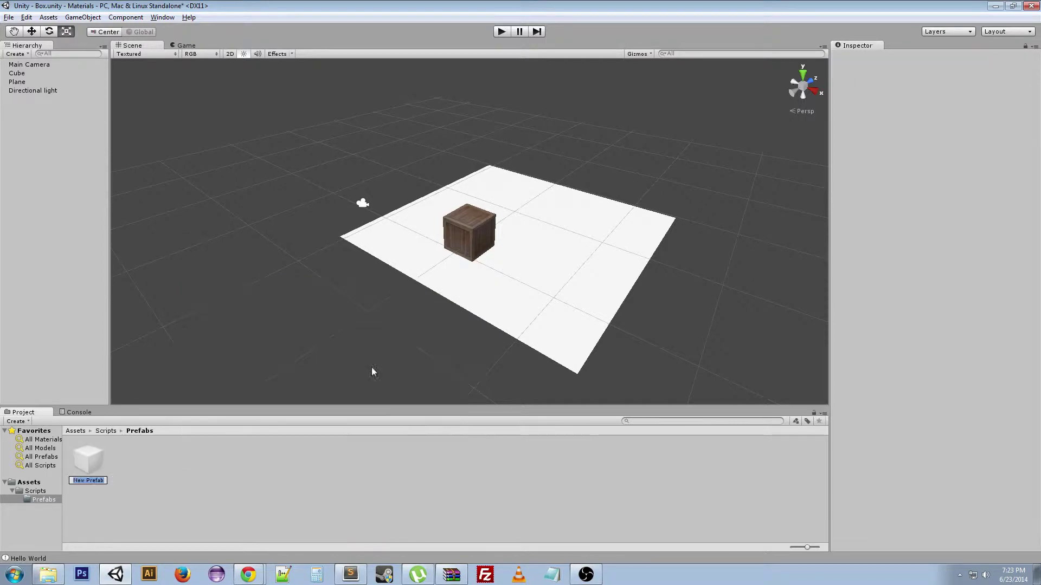
pyautogui.write('Box')
pyautogui.press('Return')
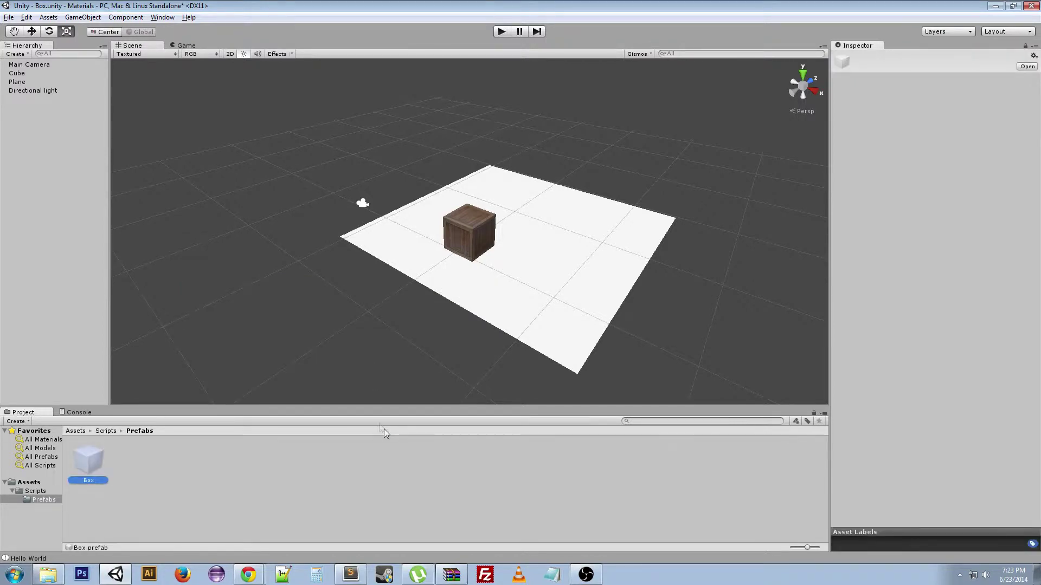
pyautogui.click(463, 243)
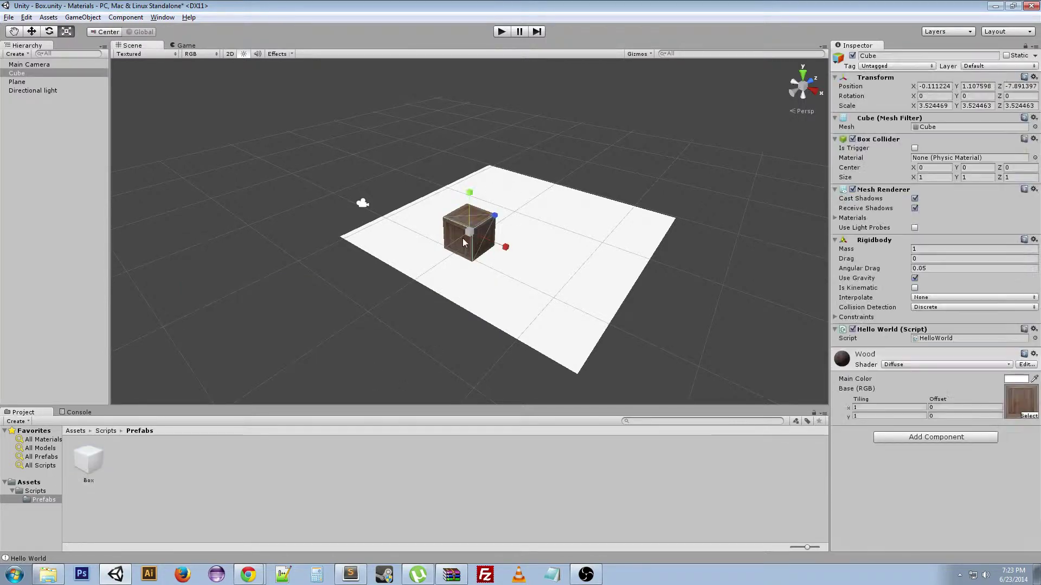
# - Store the wooden Cube in the Box prefab and place a Box instance on the plane
pyautogui.click(12, 76)
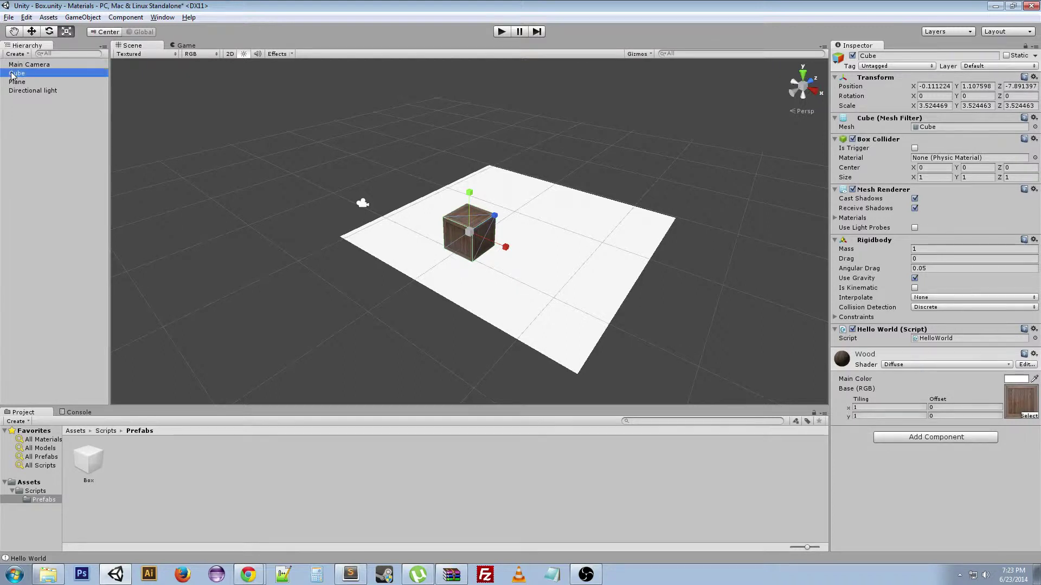
pyautogui.moveTo(12, 75); pyautogui.dragTo(542, 264)
pyautogui.click(87, 463)
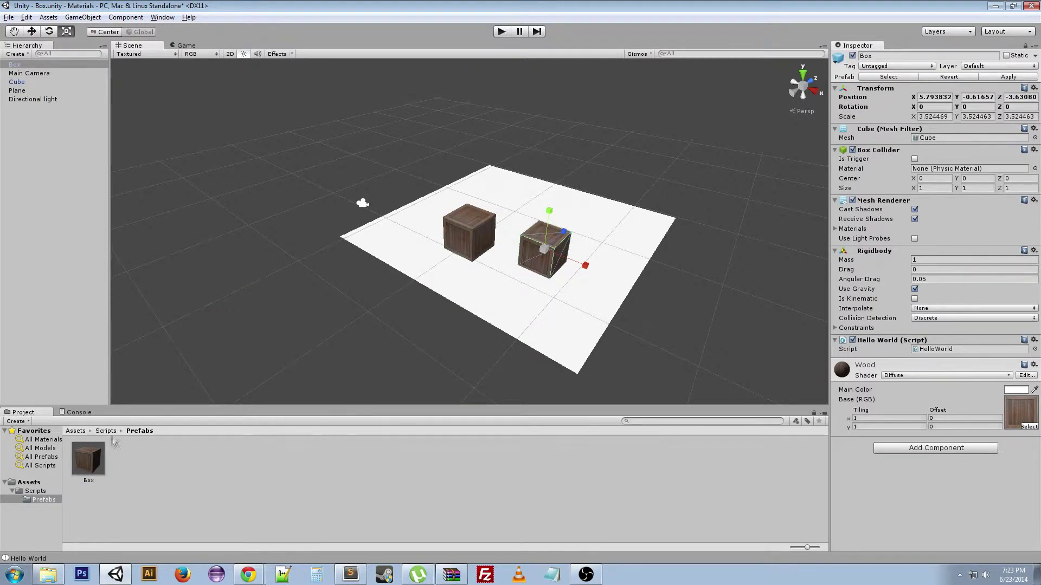
pyautogui.moveTo(88, 460); pyautogui.dragTo(515, 283)
# - Raise the middle-front, right and small front crates slightly above the plane with the Move tool
pyautogui.click(516, 274)
pyautogui.press('w')
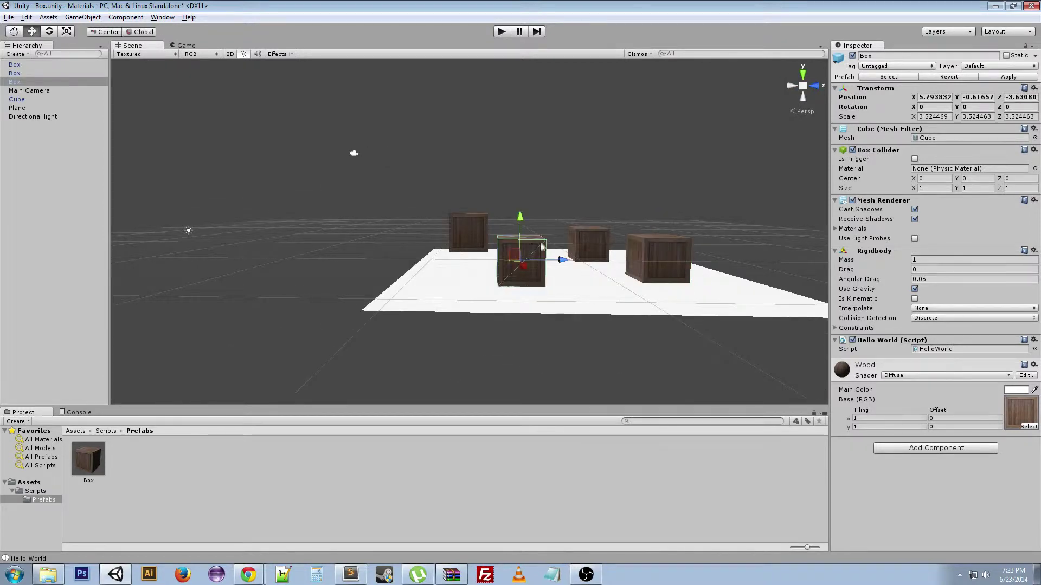
pyautogui.moveTo(520, 231); pyautogui.dragTo(521, 213)
pyautogui.click(652, 255)
pyautogui.moveTo(658, 220); pyautogui.dragTo(659, 202)
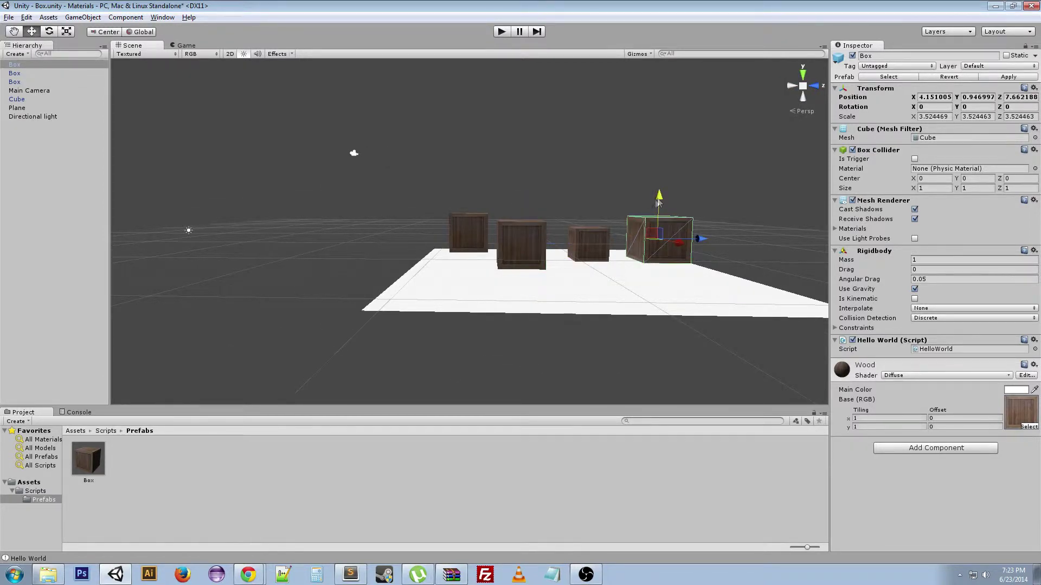
pyautogui.click(592, 216)
pyautogui.click(591, 244)
pyautogui.moveTo(590, 203); pyautogui.dragTo(589, 189)
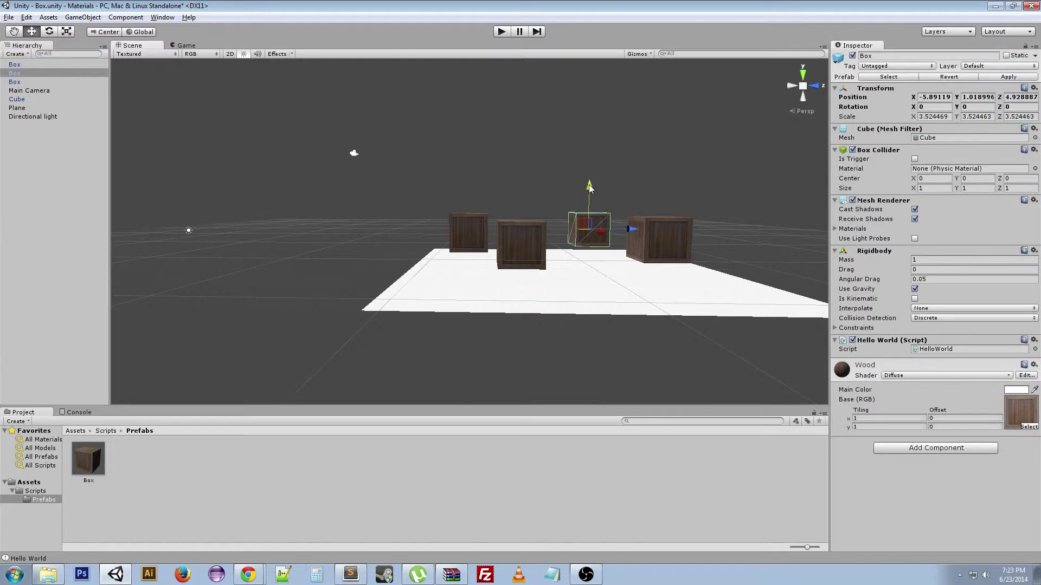
pyautogui.keyDown('alt'); pyautogui.moveTo(607, 331); pyautogui.dragTo(642, 442); pyautogui.keyUp('alt')
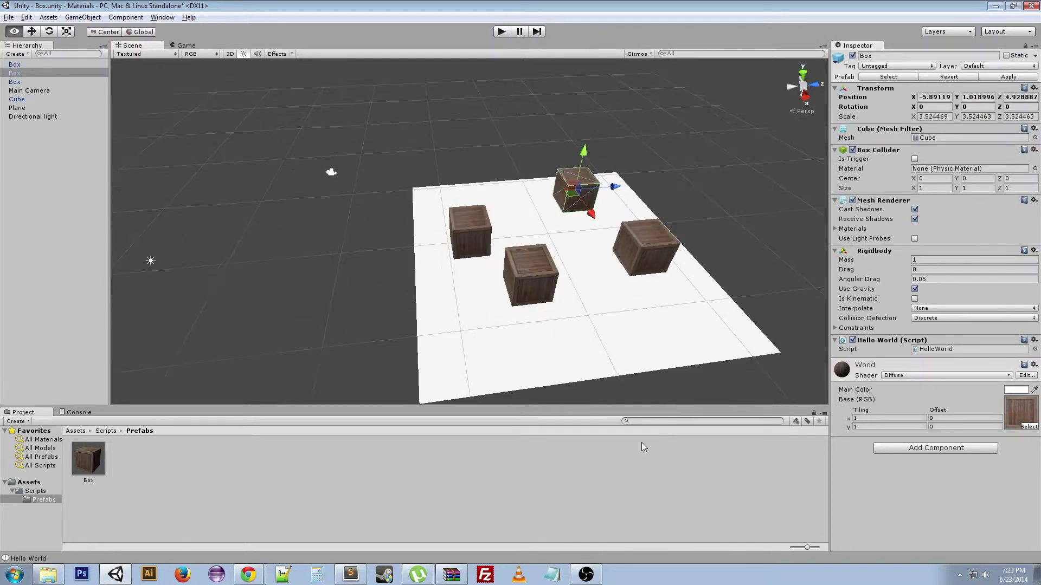
pyautogui.click(483, 235)
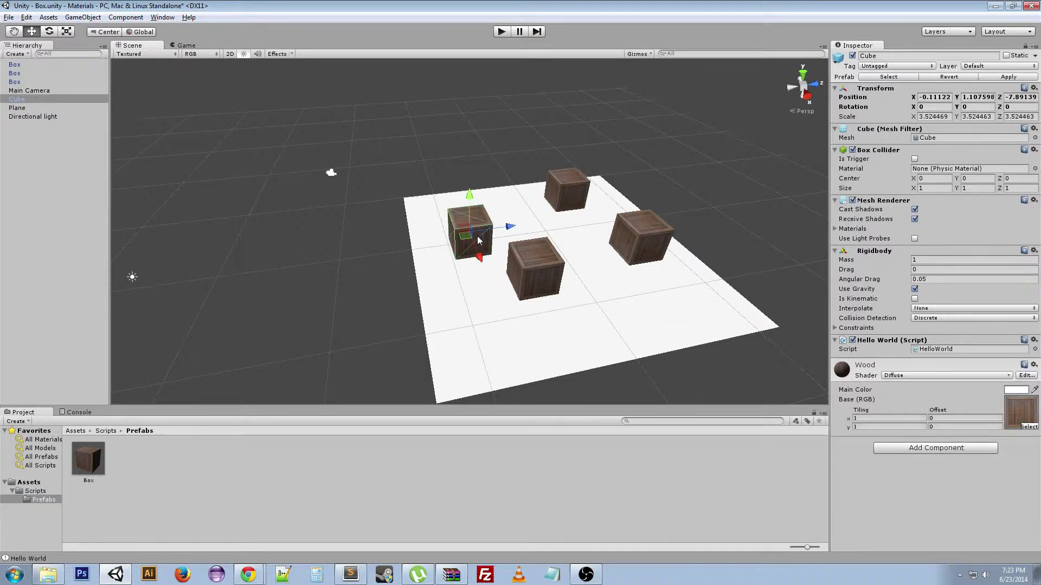
pyautogui.click(380, 323)
# - Enlarge the right Box crate and stretch it along Z to about 5.90 × 5.90 × 9.89
pyautogui.click(13, 65)
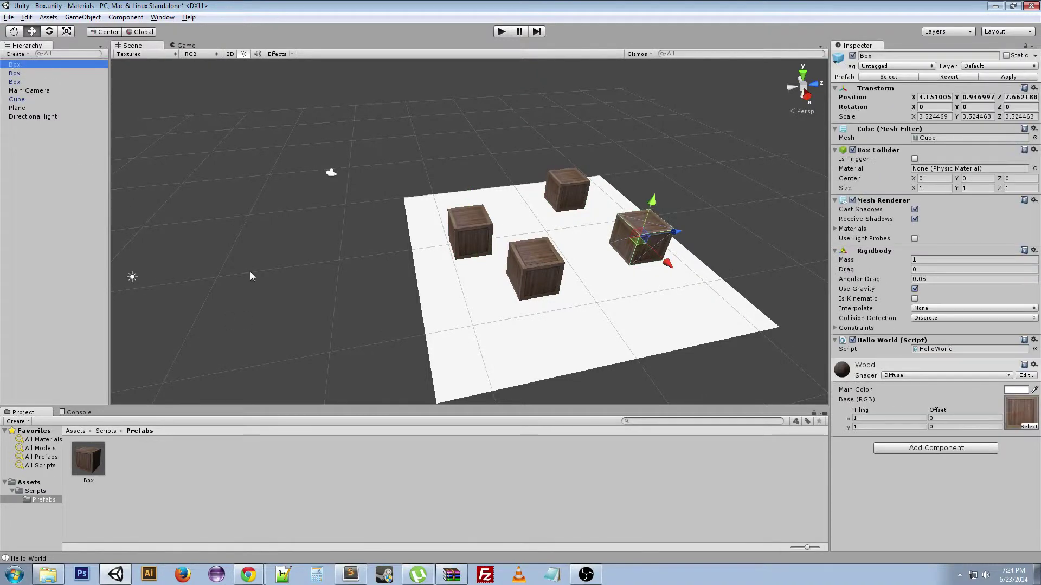
pyautogui.press('r')
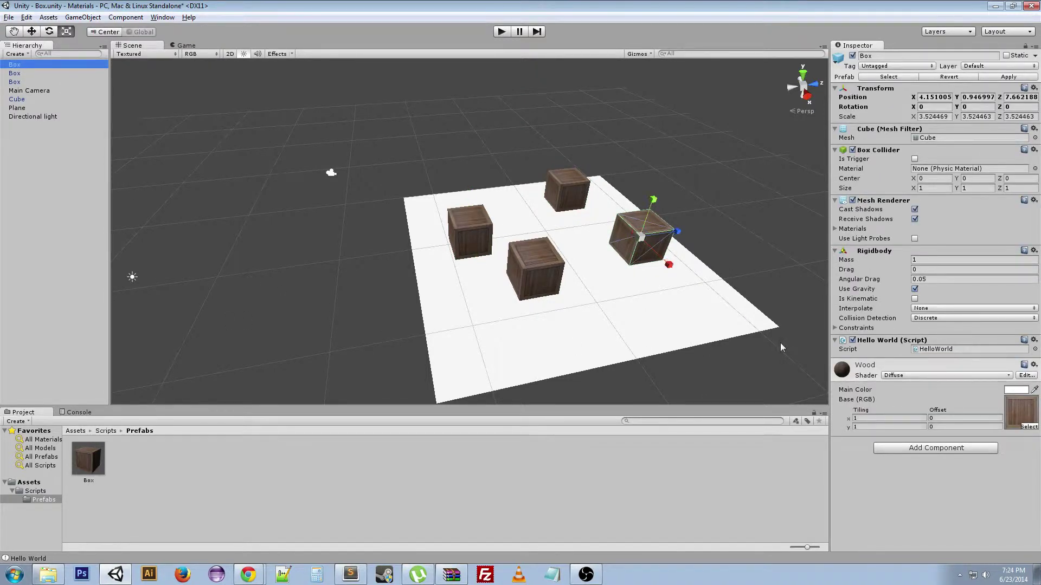
pyautogui.moveTo(640, 237); pyautogui.dragTo(672, 249)
pyautogui.keyDown('alt'); pyautogui.moveTo(648, 347); pyautogui.dragTo(557, 288); pyautogui.keyUp('alt')
pyautogui.moveTo(705, 297); pyautogui.dragTo(742, 303)
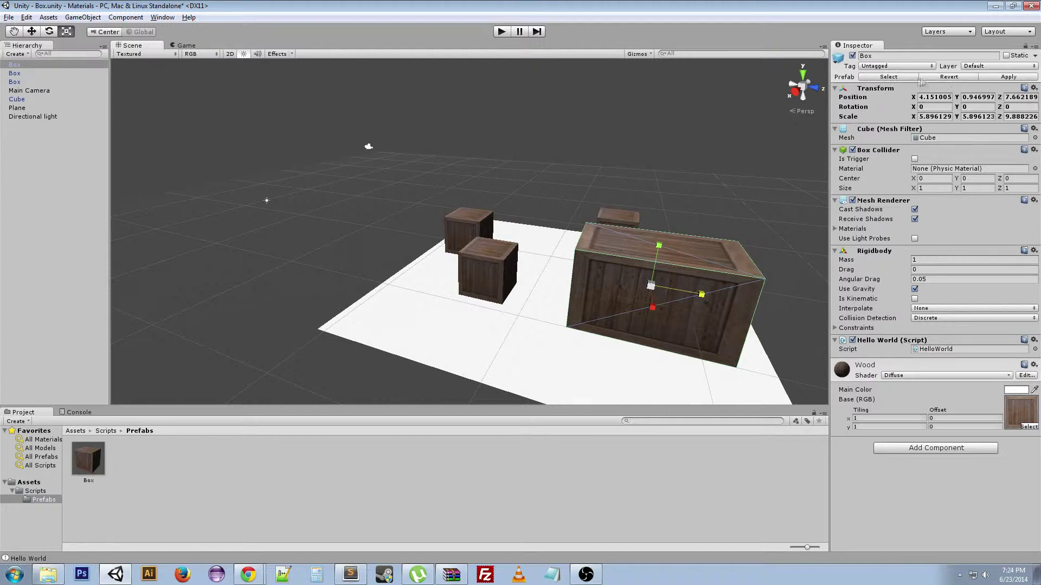
# - Revert and undo the crate's size, then Apply its overrides to the Box prefab
pyautogui.click(949, 77)
pyautogui.hotkey('ctrl', 'z')
pyautogui.click(888, 76)
pyautogui.hotkey('ctrl', 'z')
pyautogui.click(996, 77)
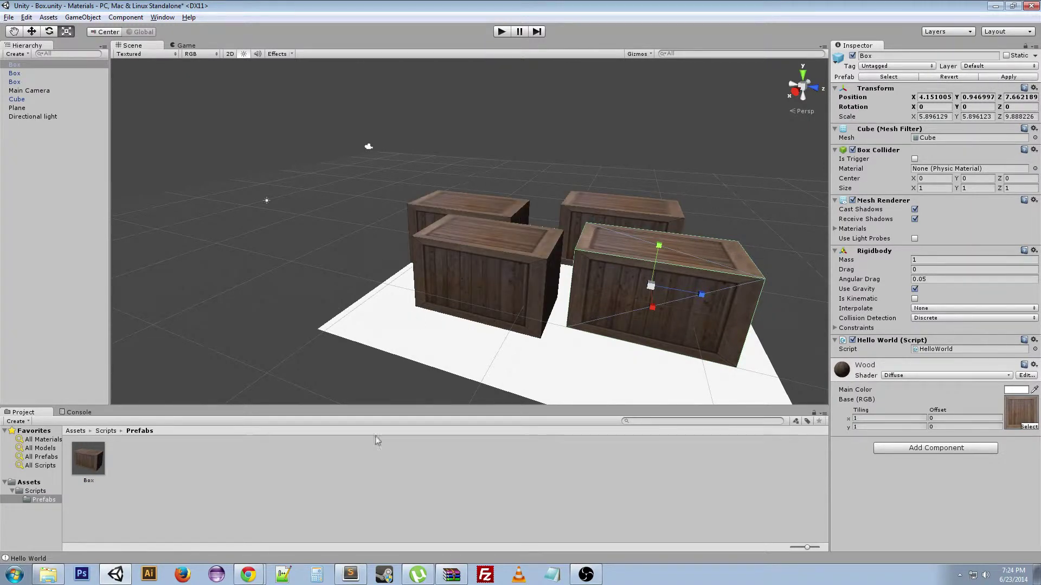
# - Shrink the crate to about 4.23 × 2.18 × 3.43 and Apply it to the prefab
pyautogui.keyDown('alt'); pyautogui.moveTo(363, 404); pyautogui.dragTo(656, 239); pyautogui.keyUp('alt')
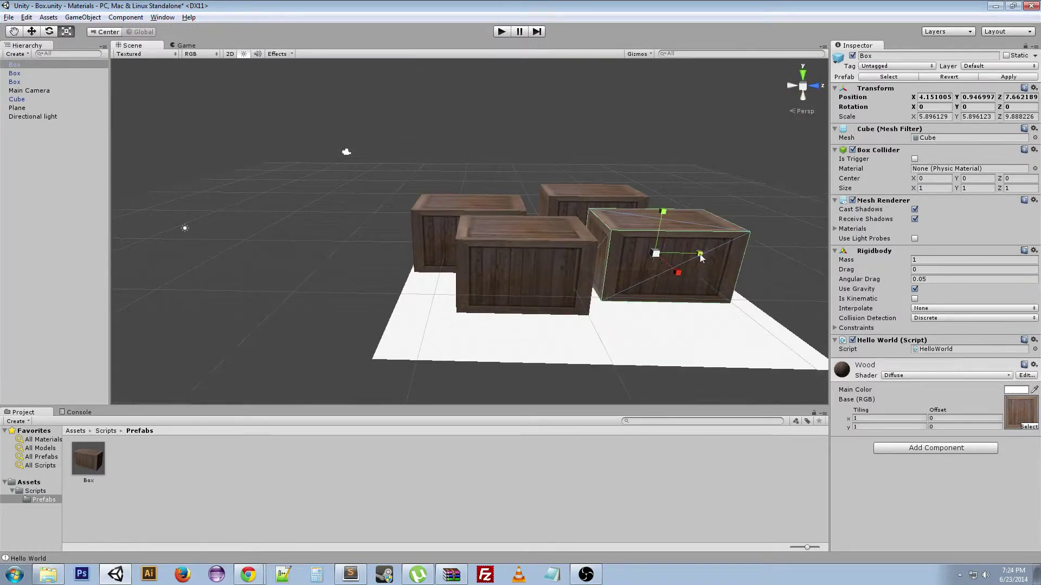
pyautogui.moveTo(704, 254); pyautogui.dragTo(667, 257)
pyautogui.moveTo(663, 213); pyautogui.dragTo(640, 263)
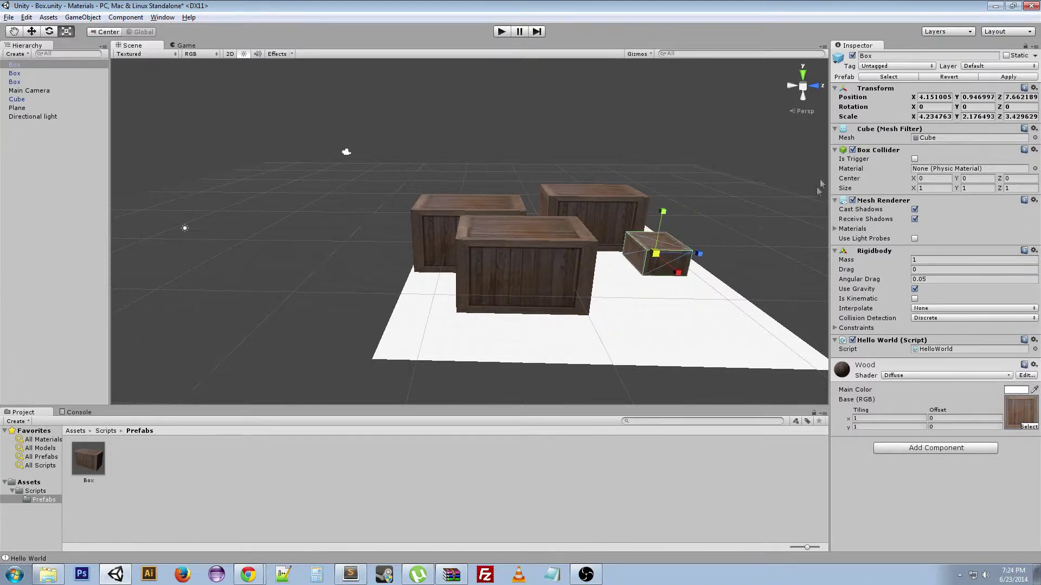
pyautogui.click(1008, 77)
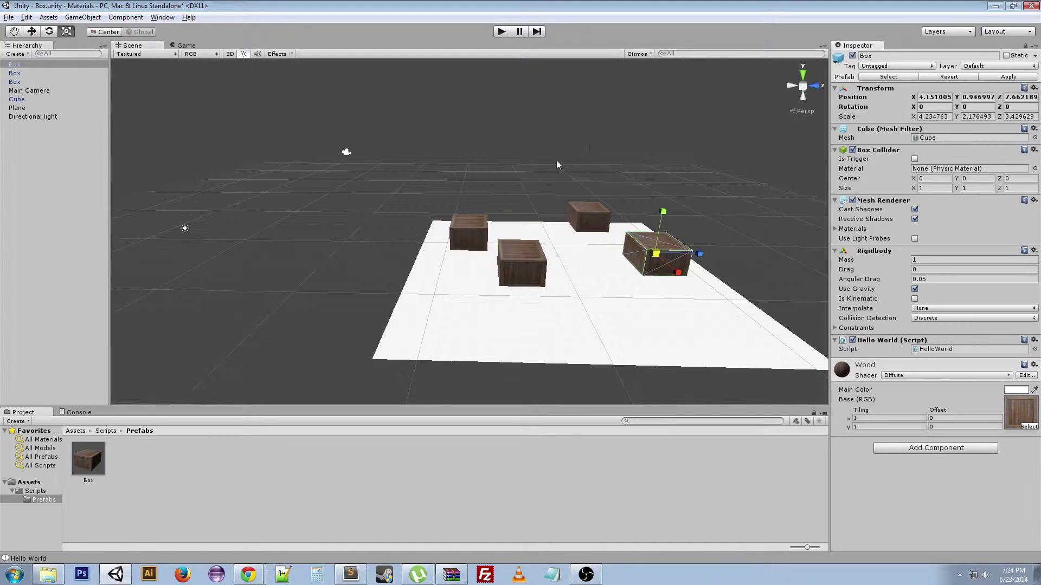
pyautogui.keyDown('alt'); pyautogui.moveTo(598, 216); pyautogui.dragTo(535, 393); pyautogui.keyUp('alt')
pyautogui.hotkey('ctrl', 'p')
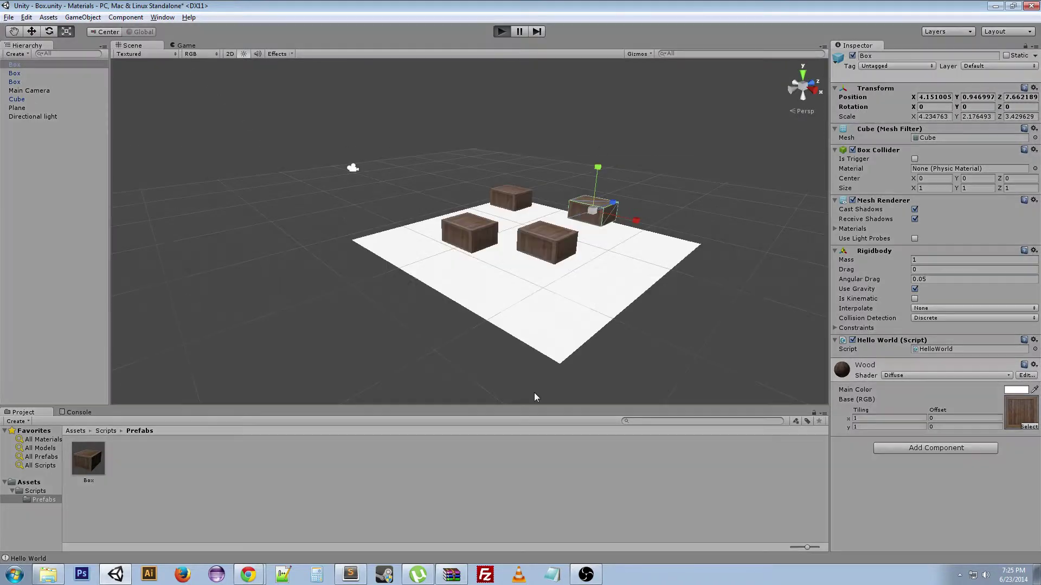
pyautogui.click(501, 32)
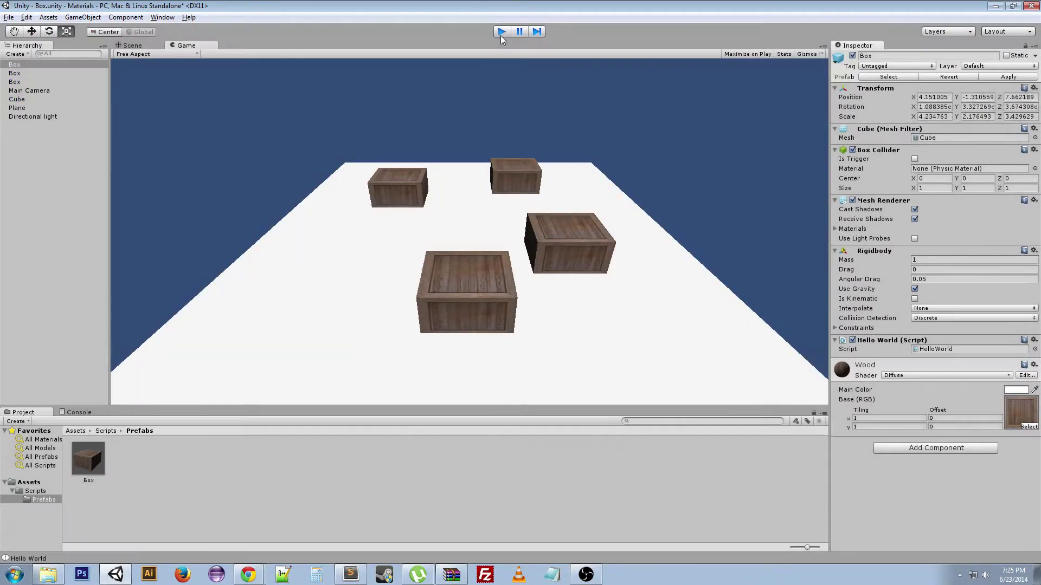